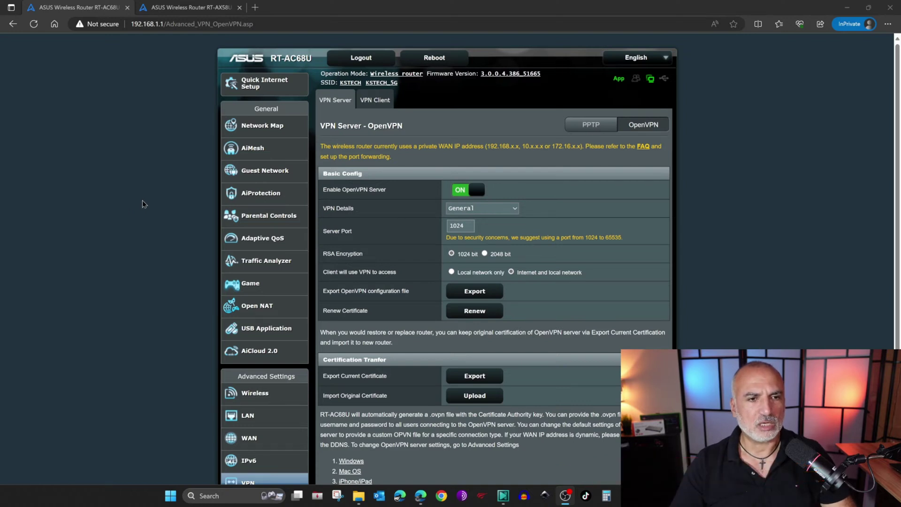
- Show the internal RT-AC68U router's Network Map status page
{"action": "left_click", "coordinate": [265, 129]}
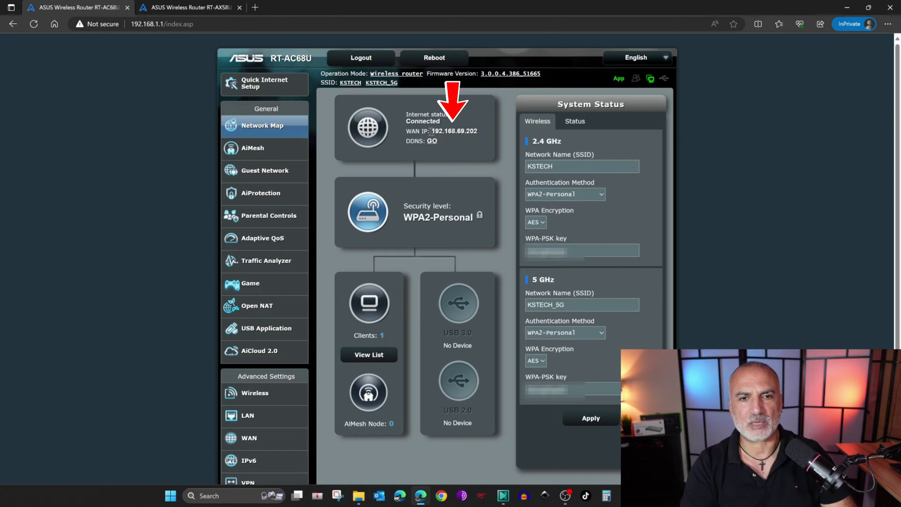
- Note the WAN IP 192.168.69.202 on Network Map, then go to the VPN Server page
{"action": "left_click_drag", "start_coordinate": [440, 131], "coordinate": [483, 140]}
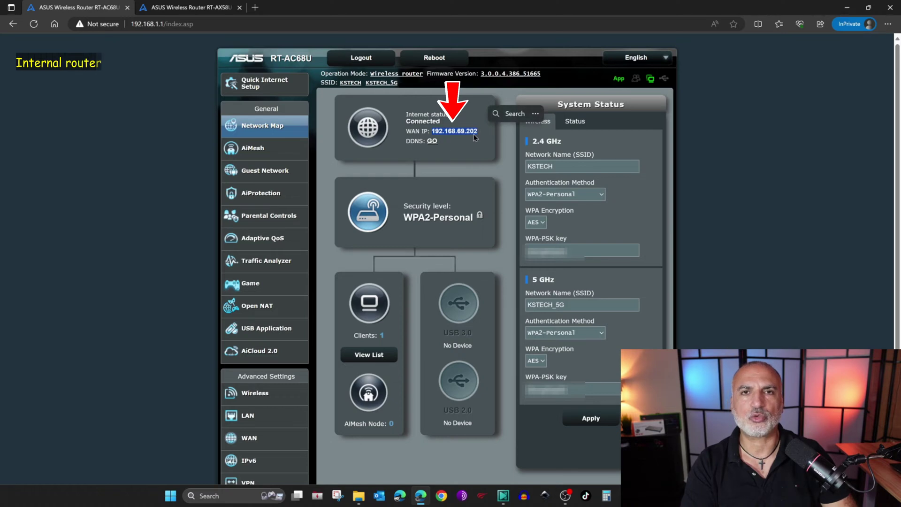
{"action": "left_click", "coordinate": [167, 177]}
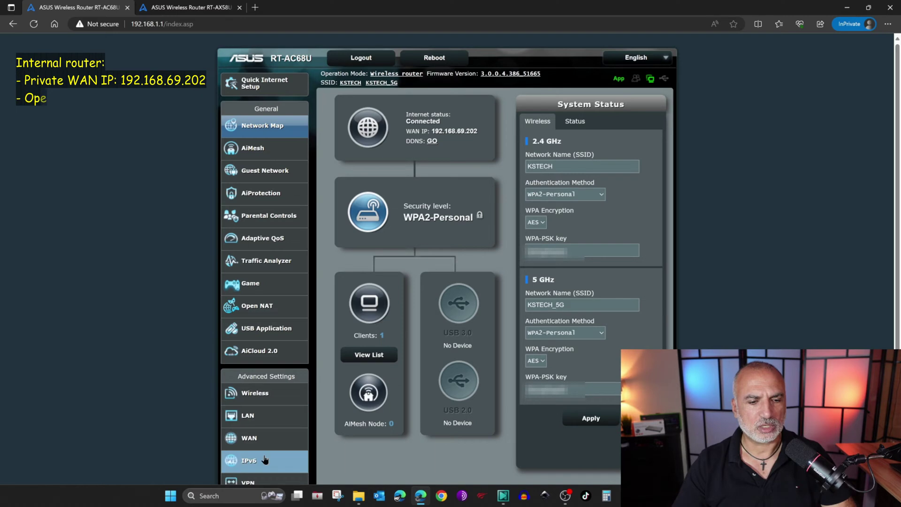
{"action": "left_click", "coordinate": [252, 483]}
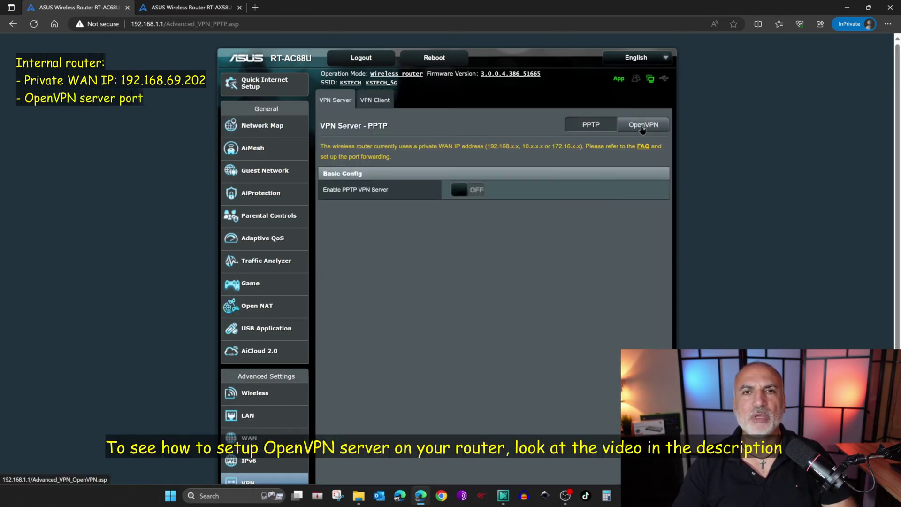
- Review the OpenVPN server settings: enabled, port 1024, with its VPN user list
{"action": "left_click", "coordinate": [643, 124]}
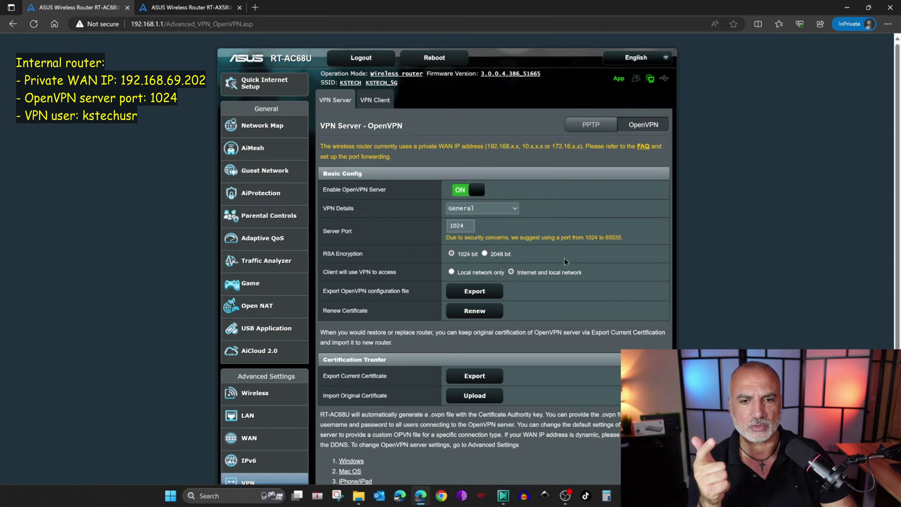
{"action": "scroll", "coordinate": [592, 292], "scroll_direction": "down", "scroll_amount": 3}
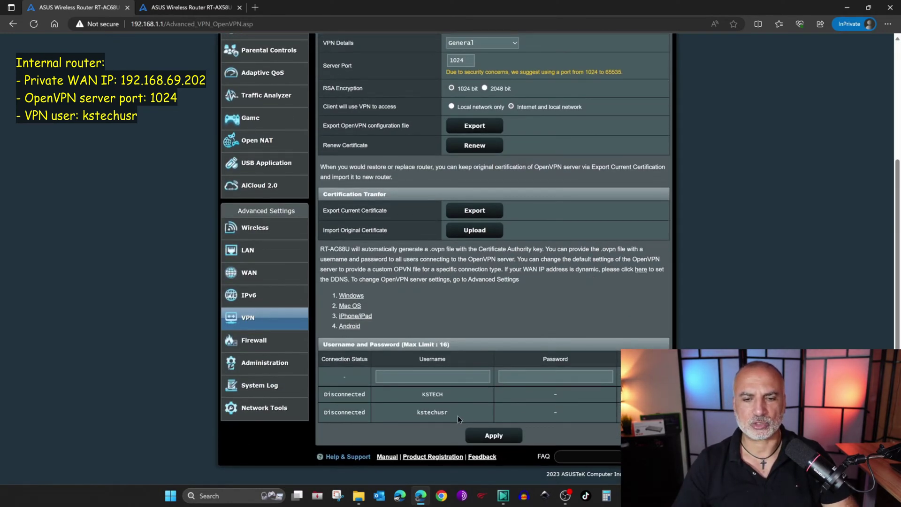
{"action": "scroll", "coordinate": [522, 372], "scroll_direction": "up", "scroll_amount": 3}
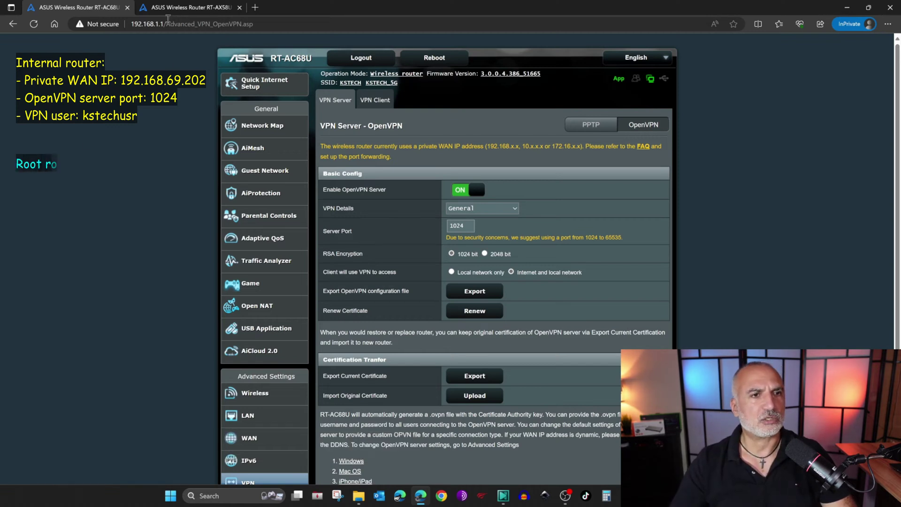
- Switch to the root RT-AX58U router and view its LAN IP 192.168.69.1
{"action": "left_click", "coordinate": [178, 9]}
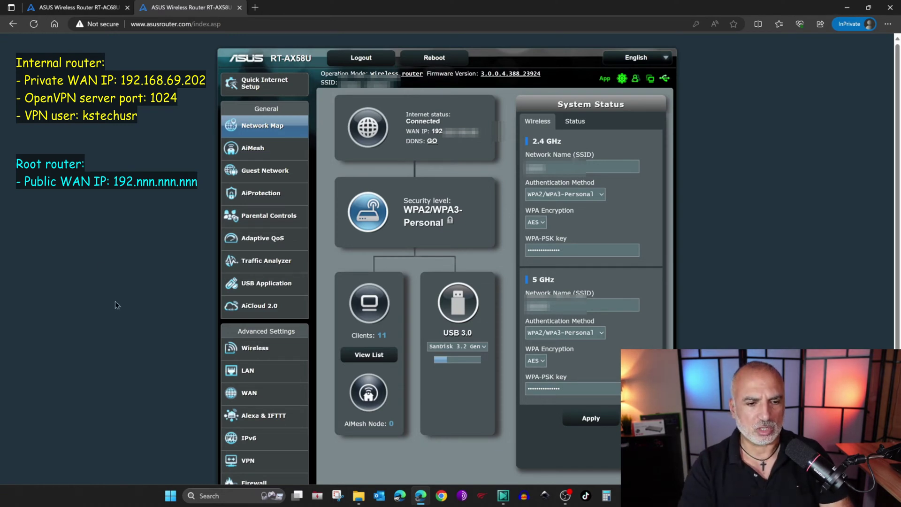
{"action": "left_click", "coordinate": [240, 374]}
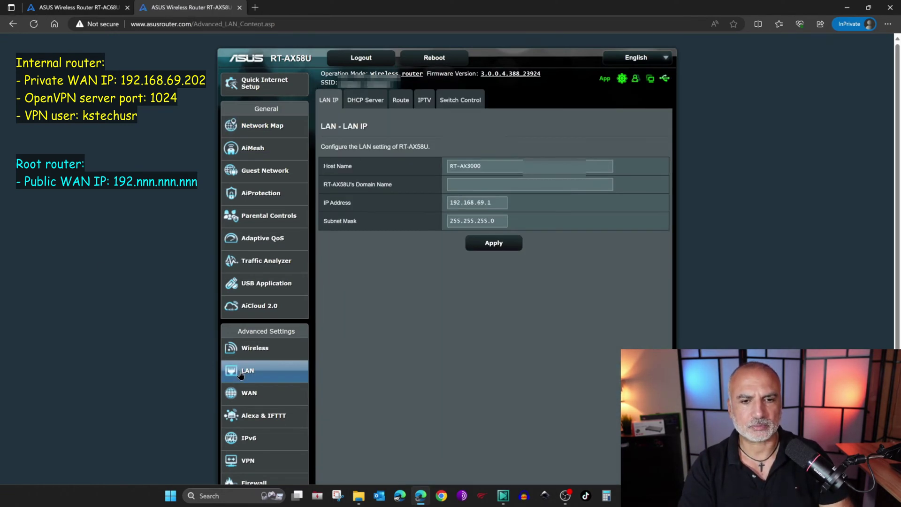
- Reserve 192.168.69.202 for the ASUS client in the DHCP list and apply
{"action": "left_click", "coordinate": [369, 102]}
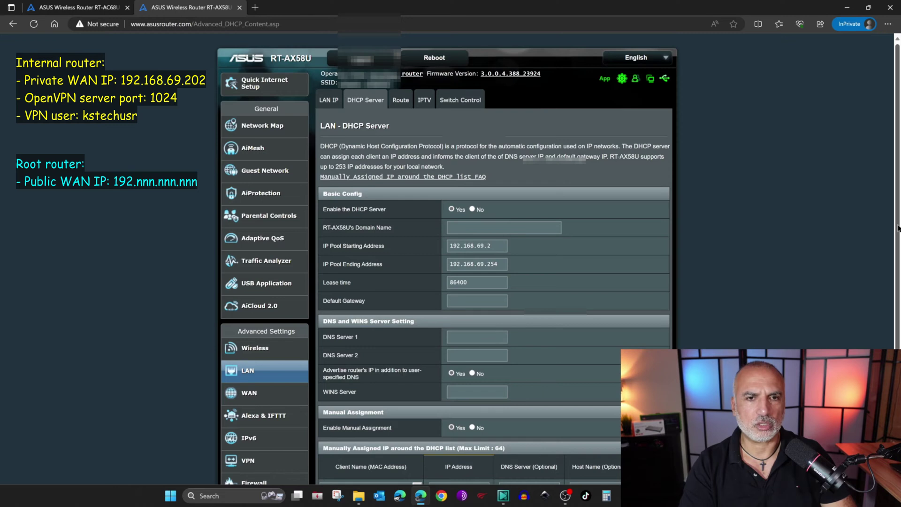
{"action": "scroll", "coordinate": [898, 229], "scroll_direction": "down", "scroll_amount": 3}
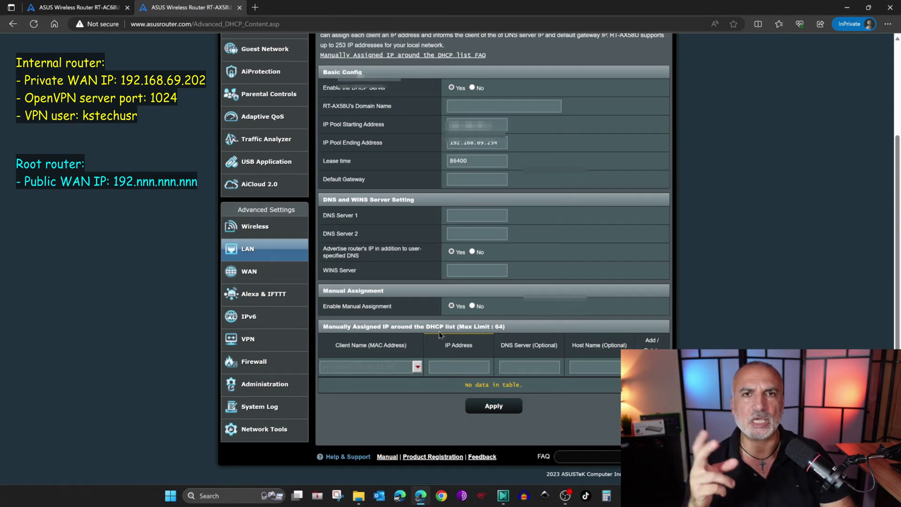
{"action": "left_click", "coordinate": [418, 371]}
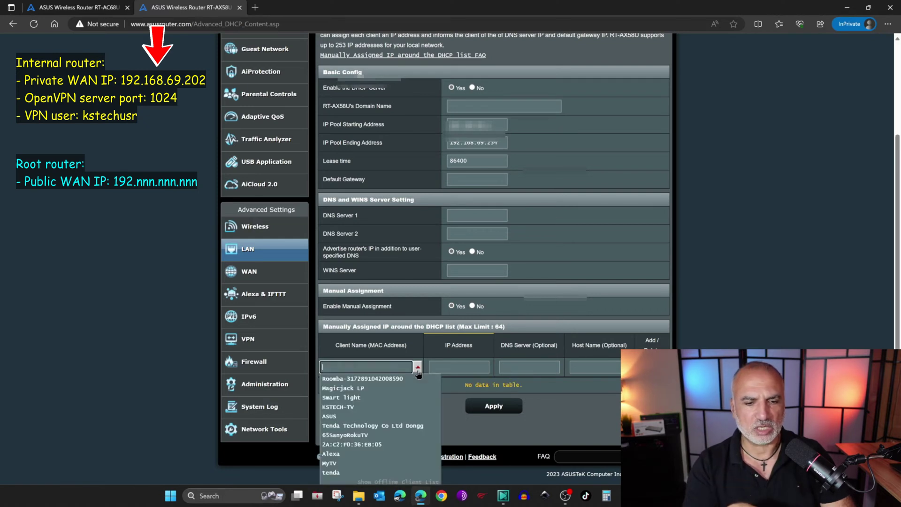
{"action": "left_click", "coordinate": [328, 419]}
{"action": "left_click_drag", "start_coordinate": [486, 367], "coordinate": [429, 373]}
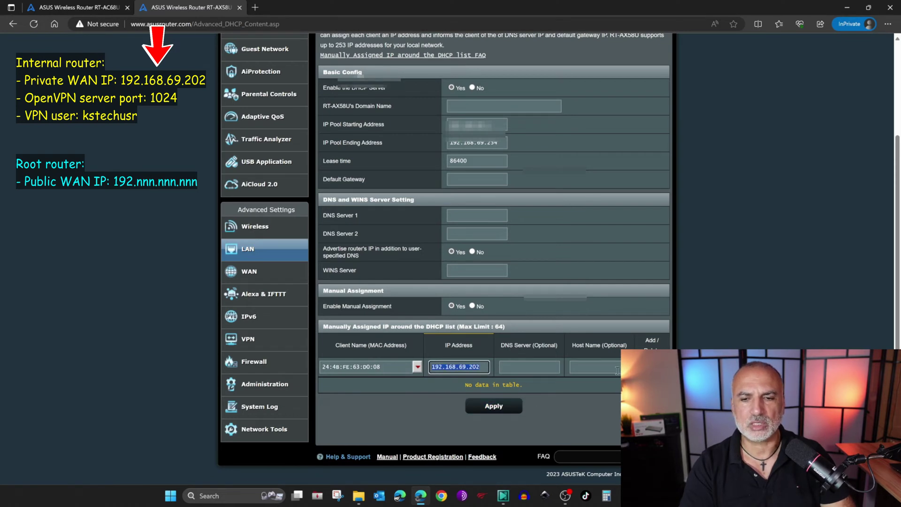
{"action": "left_click", "coordinate": [504, 367]}
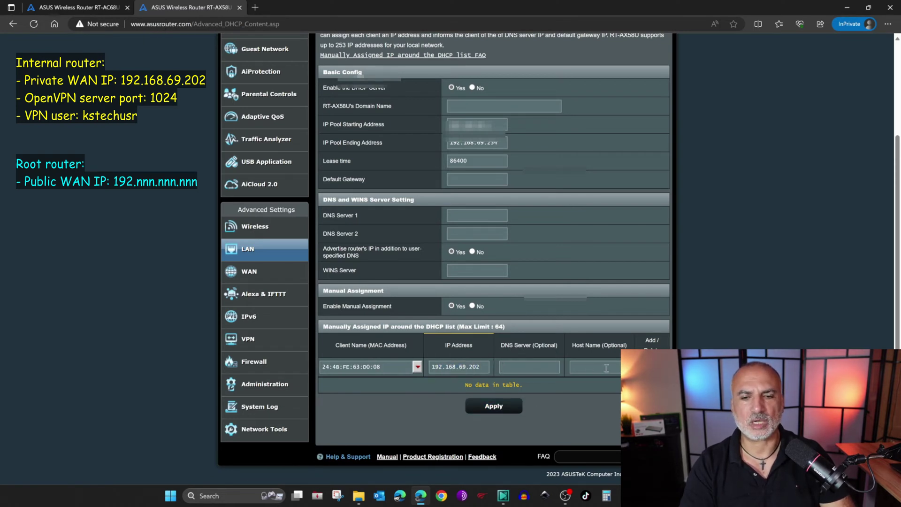
{"action": "left_click", "coordinate": [652, 367]}
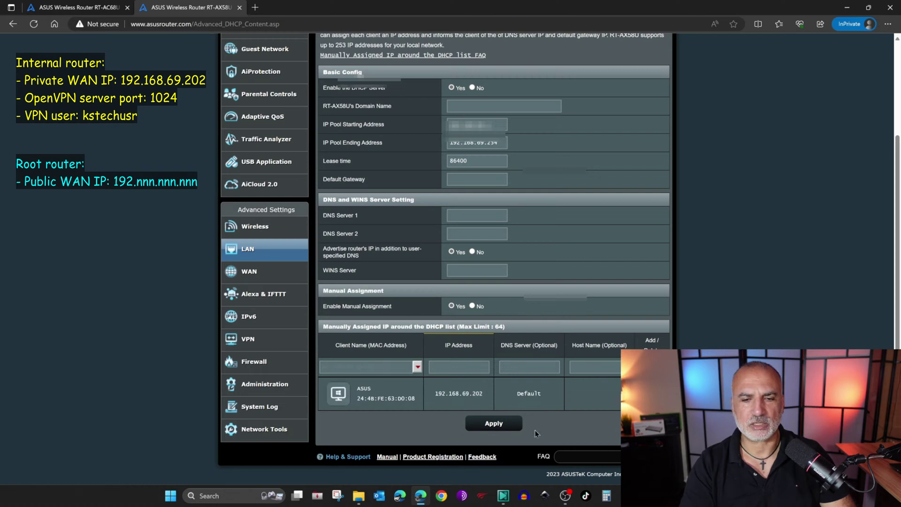
{"action": "left_click", "coordinate": [494, 424]}
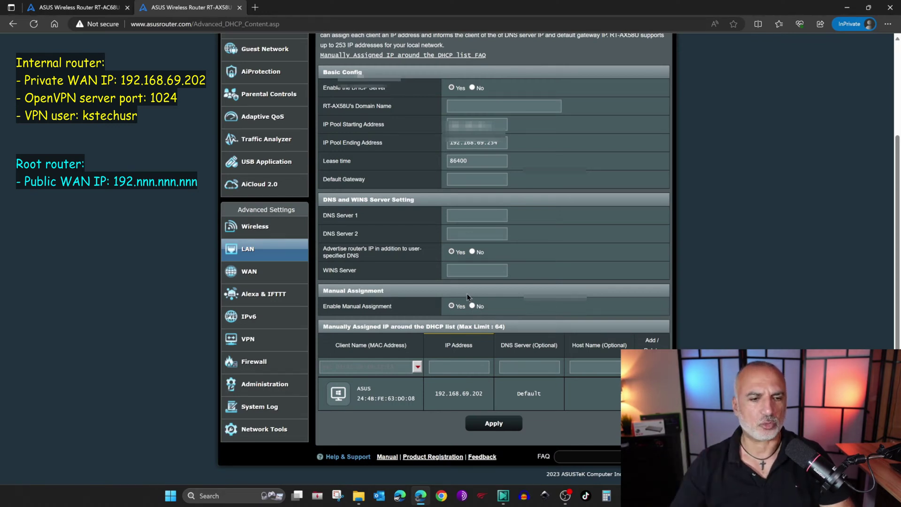
{"action": "left_click", "coordinate": [249, 272]}
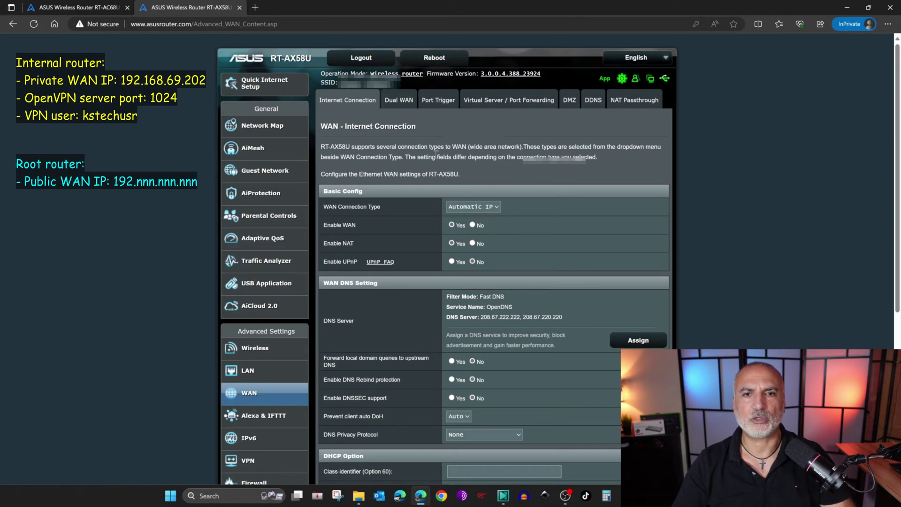
- Enable port forwarding on the root router and start a new rule
{"action": "left_click", "coordinate": [496, 101]}
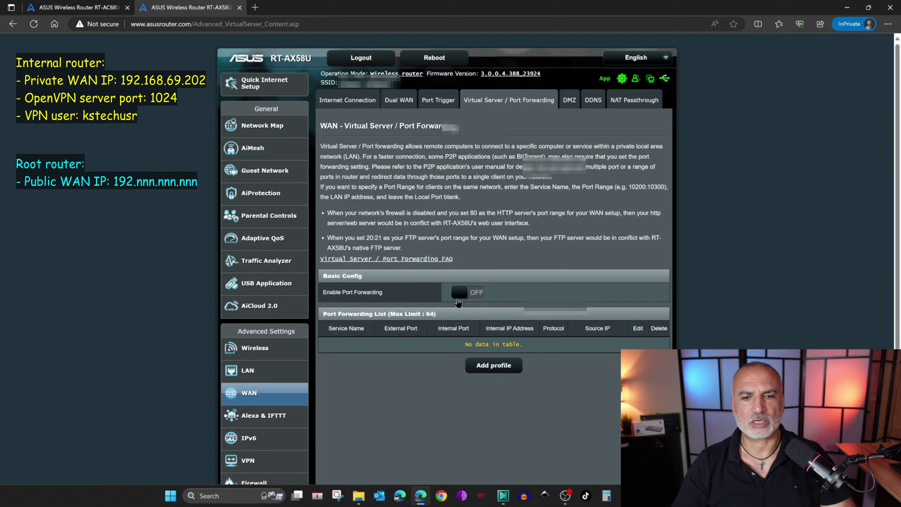
{"action": "left_click", "coordinate": [460, 294]}
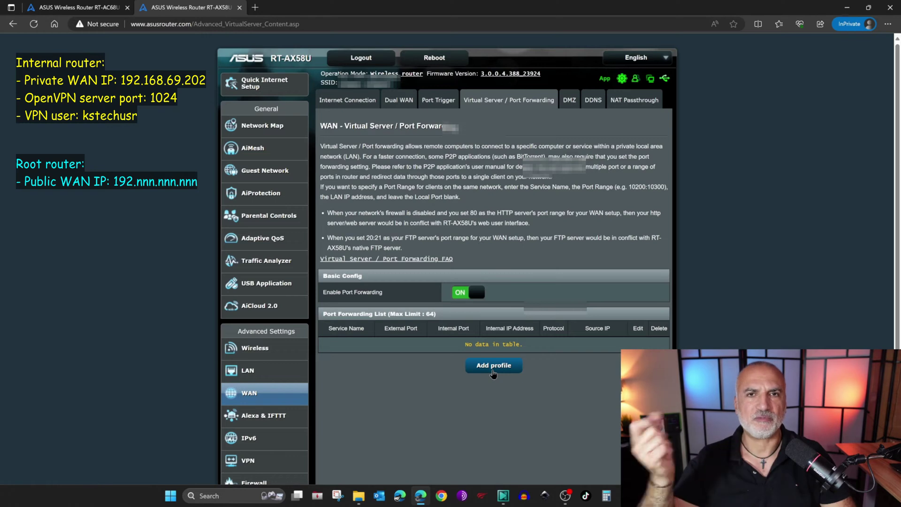
{"action": "left_click", "coordinate": [491, 371]}
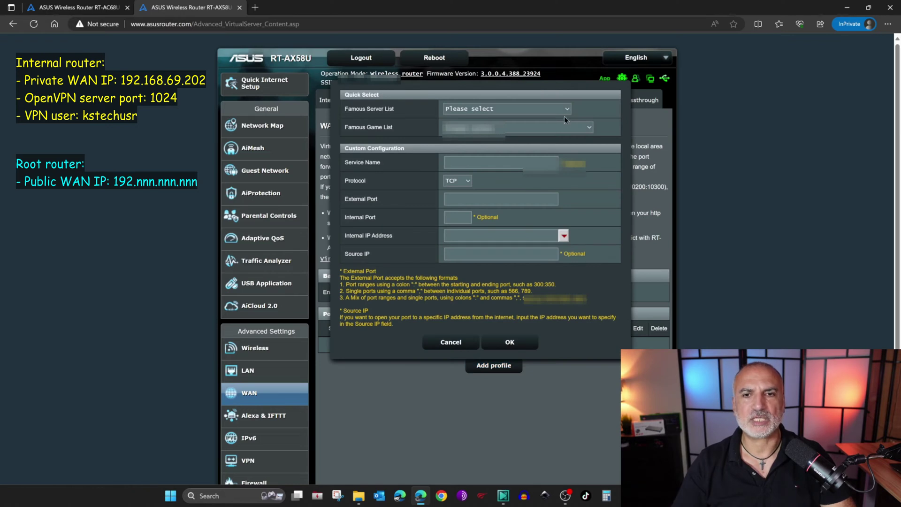
- Add an Open VPN UDP rule forwarding external 1194 to 192.168.69.202 port 1024
{"action": "left_click", "coordinate": [568, 108]}
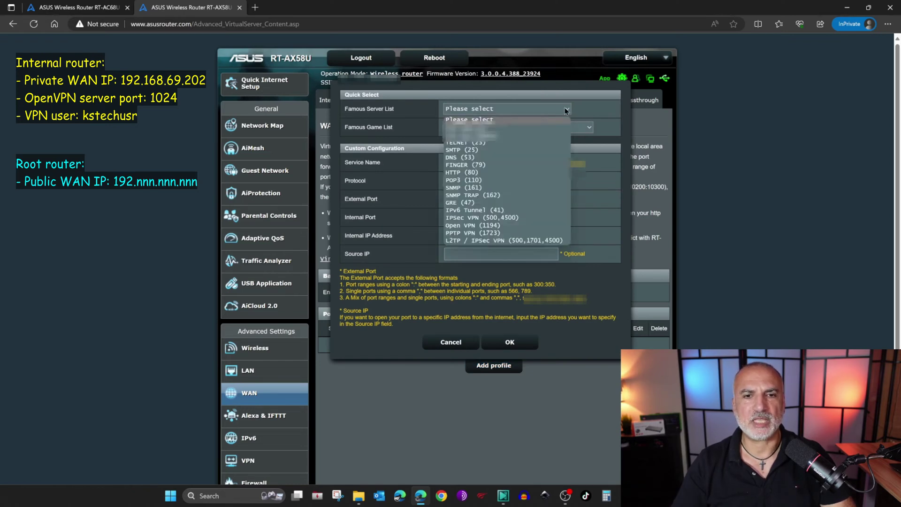
{"action": "left_click", "coordinate": [467, 226]}
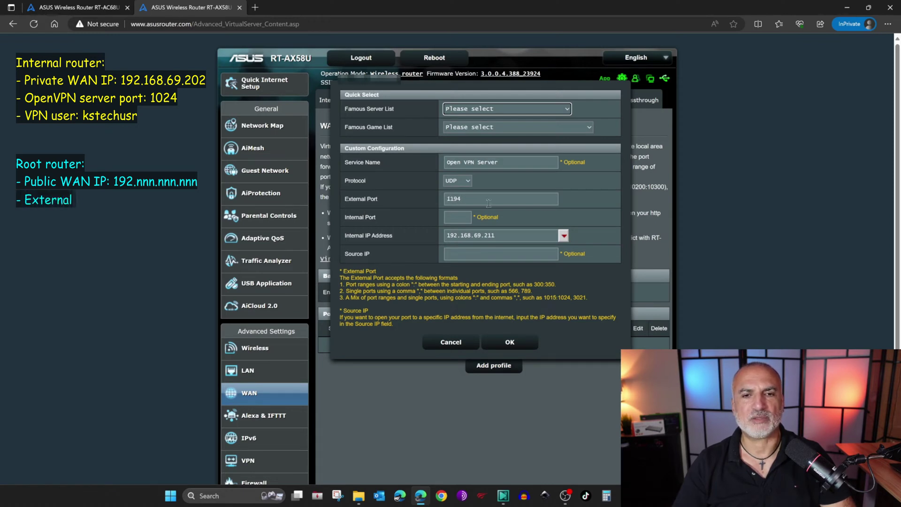
{"action": "left_click", "coordinate": [459, 217]}
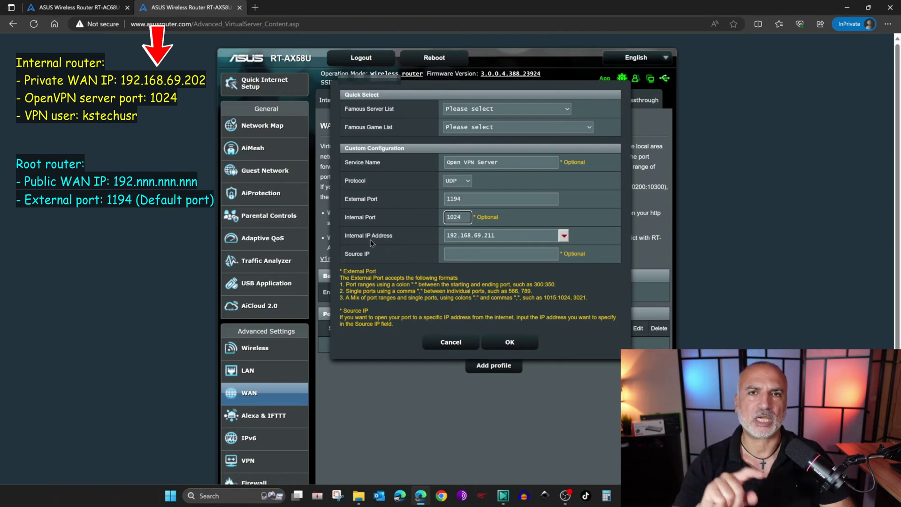
{"action": "left_click", "coordinate": [509, 245]}
{"action": "left_click_drag", "start_coordinate": [484, 234], "coordinate": [508, 236]}
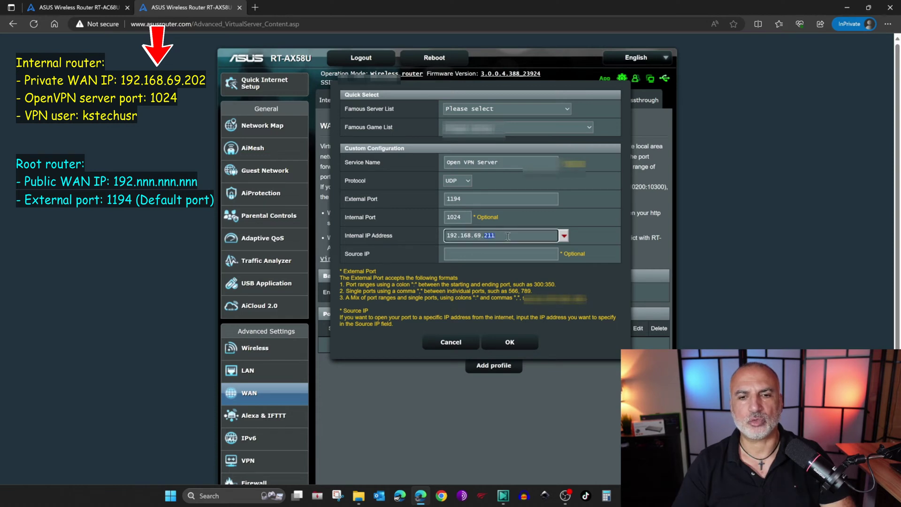
{"action": "type", "text": "202"}
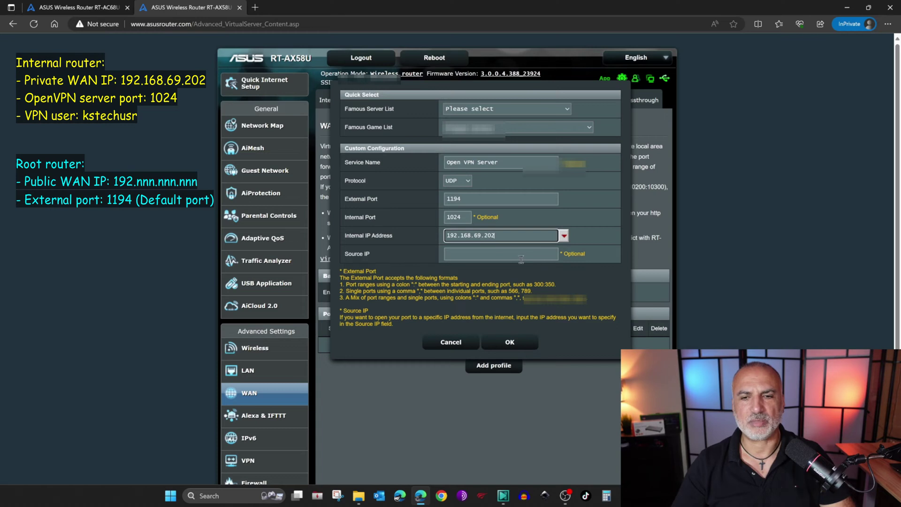
{"action": "left_click", "coordinate": [510, 343]}
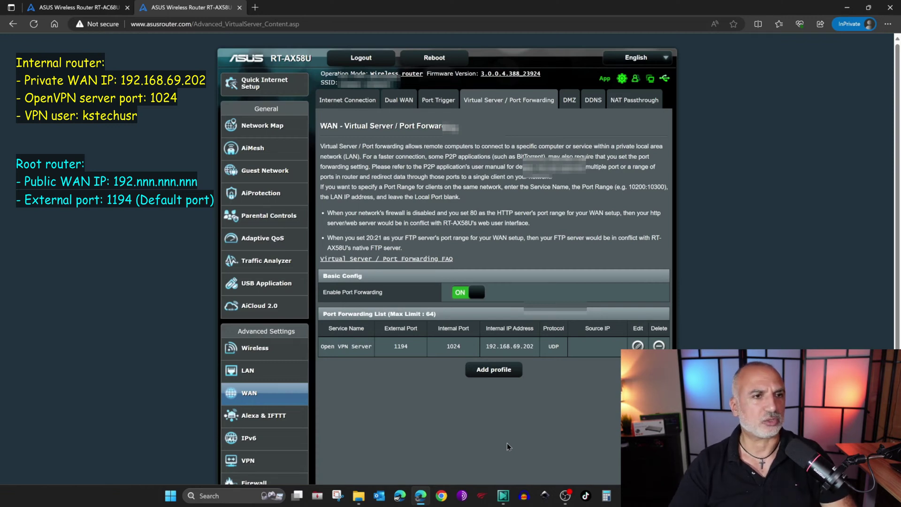
- Export client.ovpn from the internal router's OpenVPN server and save it to Downloads
{"action": "left_click", "coordinate": [72, 8]}
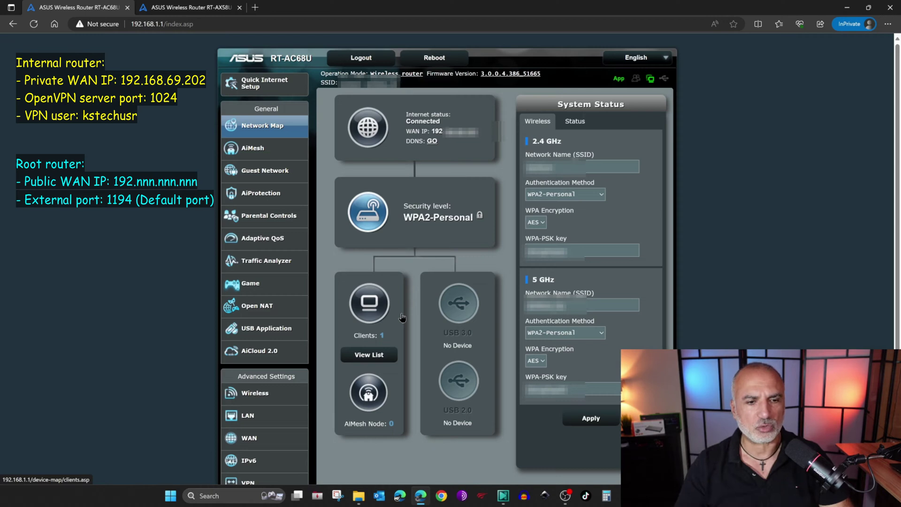
{"action": "left_click", "coordinate": [247, 481]}
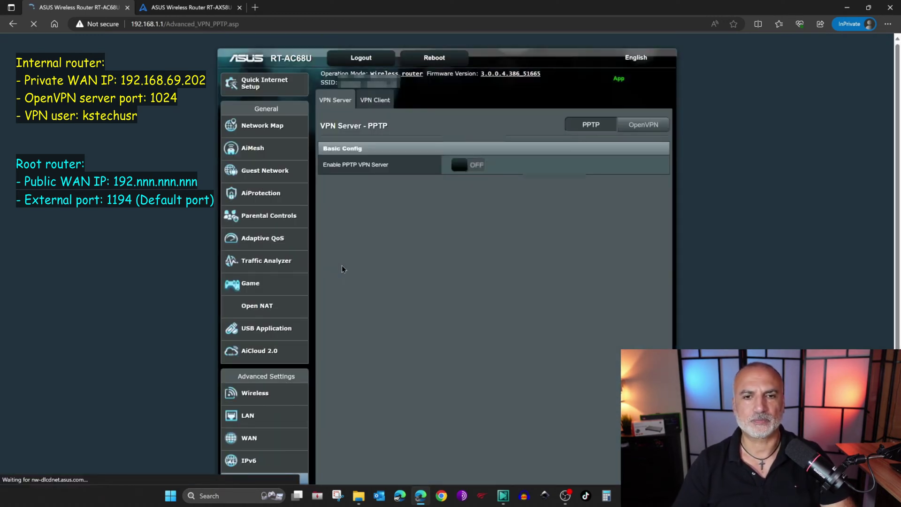
{"action": "left_click", "coordinate": [642, 125]}
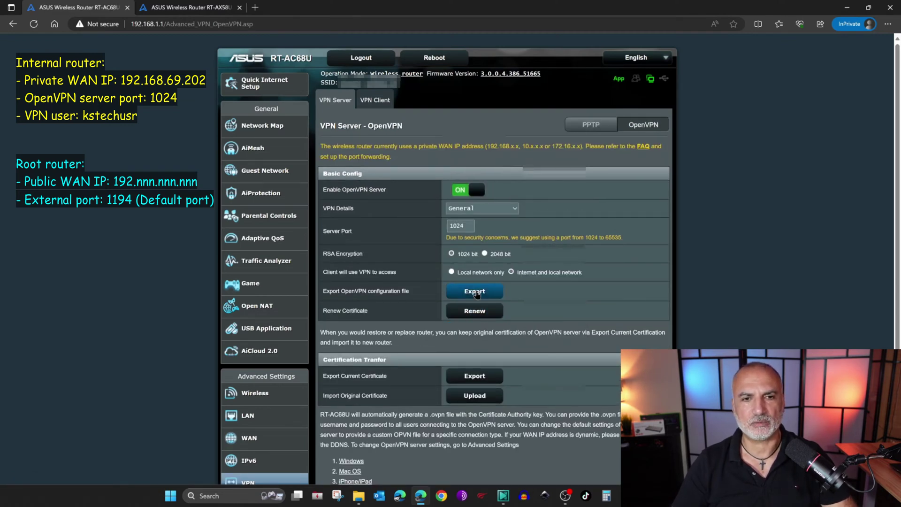
{"action": "left_click", "coordinate": [476, 292]}
{"action": "left_click", "coordinate": [756, 72]}
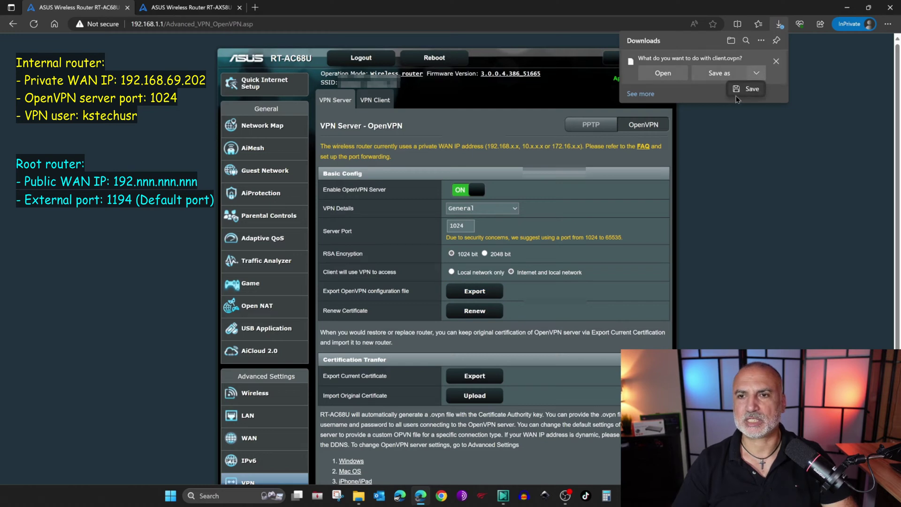
{"action": "left_click", "coordinate": [748, 93]}
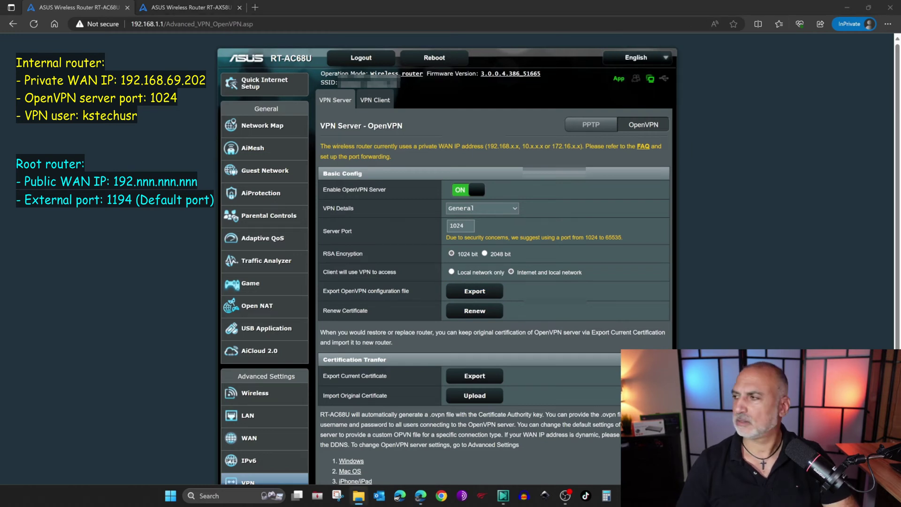
{"action": "left_click", "coordinate": [755, 81]}
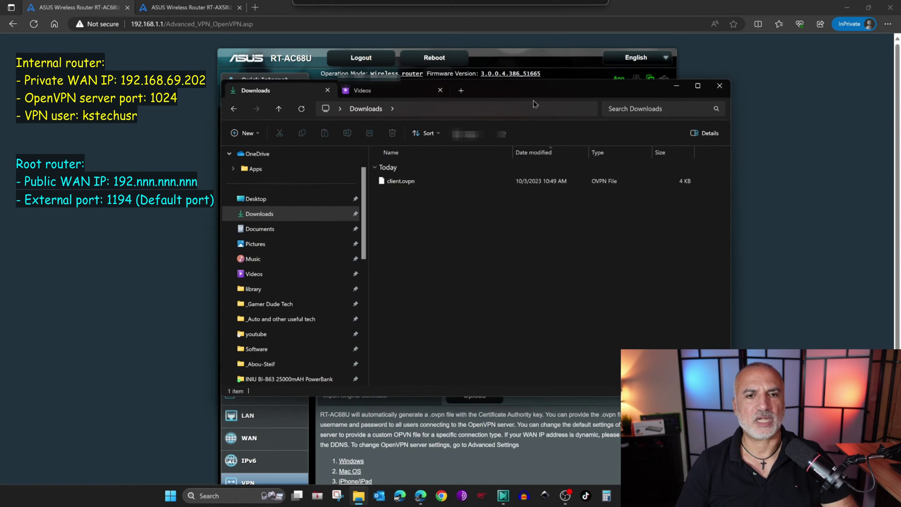
- Open client.ovpn from Downloads in Notepad just once
{"action": "right_click", "coordinate": [401, 184]}
{"action": "left_click", "coordinate": [431, 216]}
{"action": "left_click", "coordinate": [395, 205]}
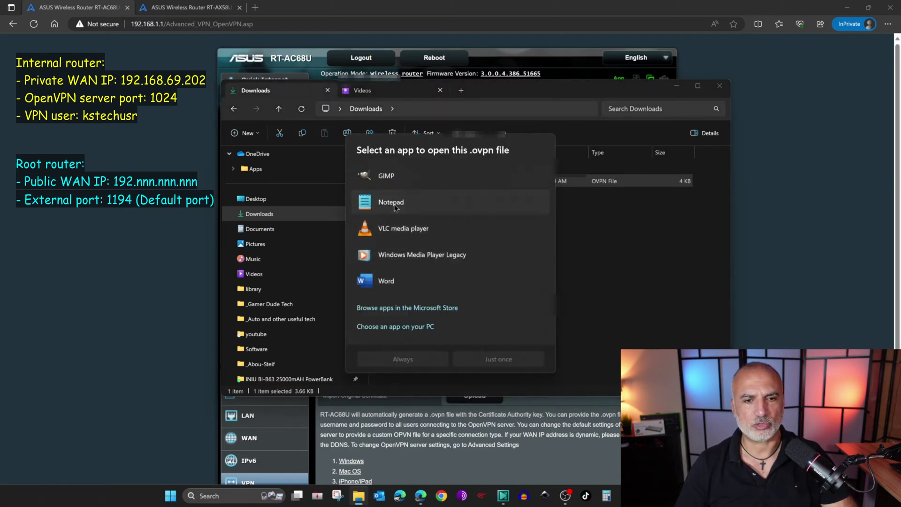
{"action": "left_click", "coordinate": [507, 365]}
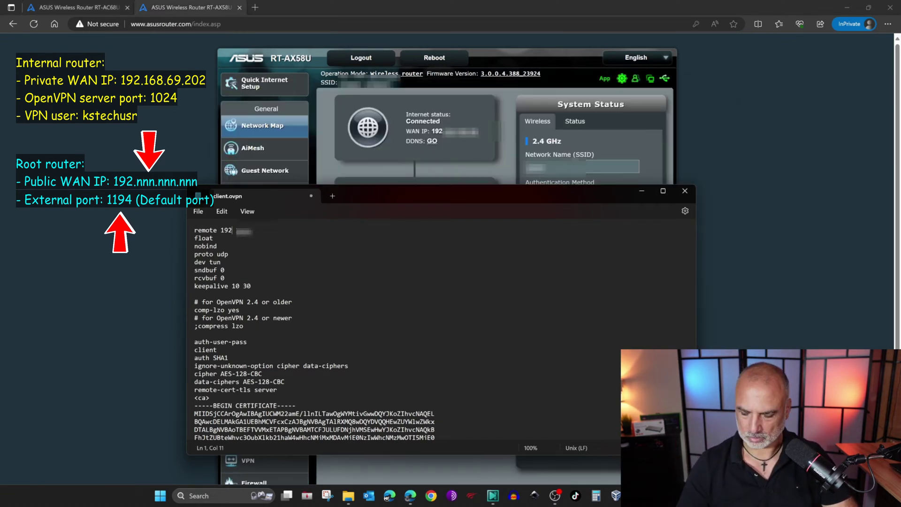
- Change client.ovpn's remote line to the root router's public WAN IP, port 1194, and save
{"action": "type", "text": "nnn.nnn.nnn"}
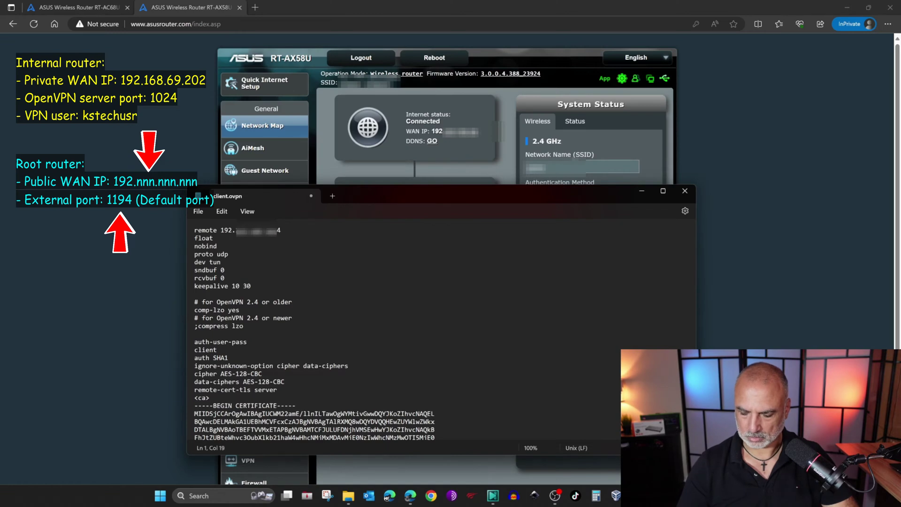
{"action": "double_click", "coordinate": [283, 231]}
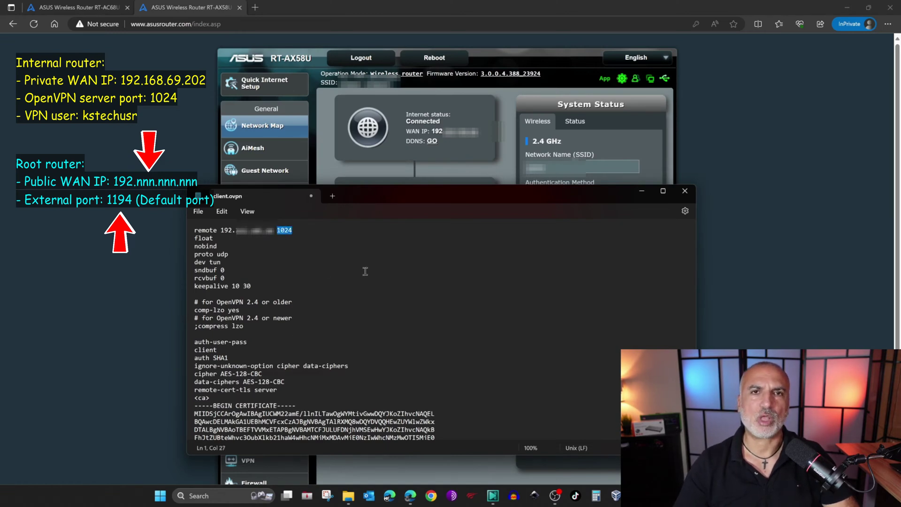
{"action": "type", "text": "119"}
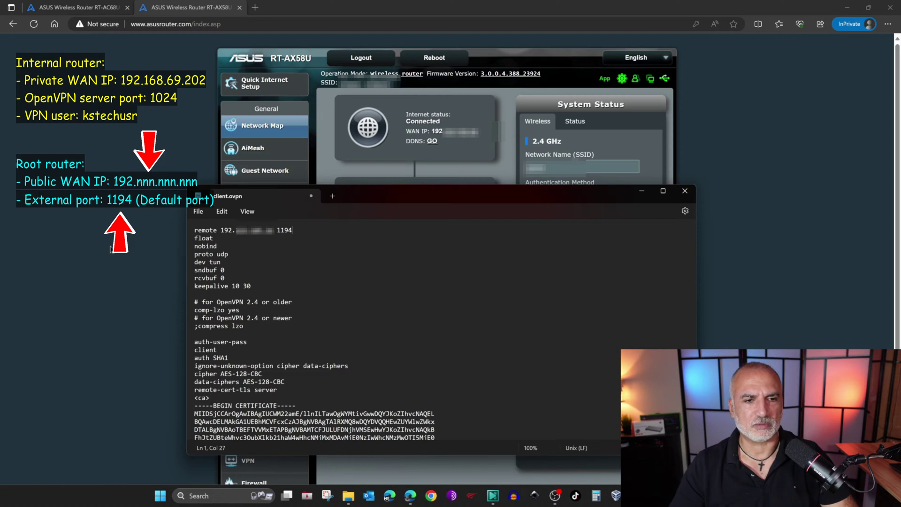
{"action": "left_click", "coordinate": [205, 215]}
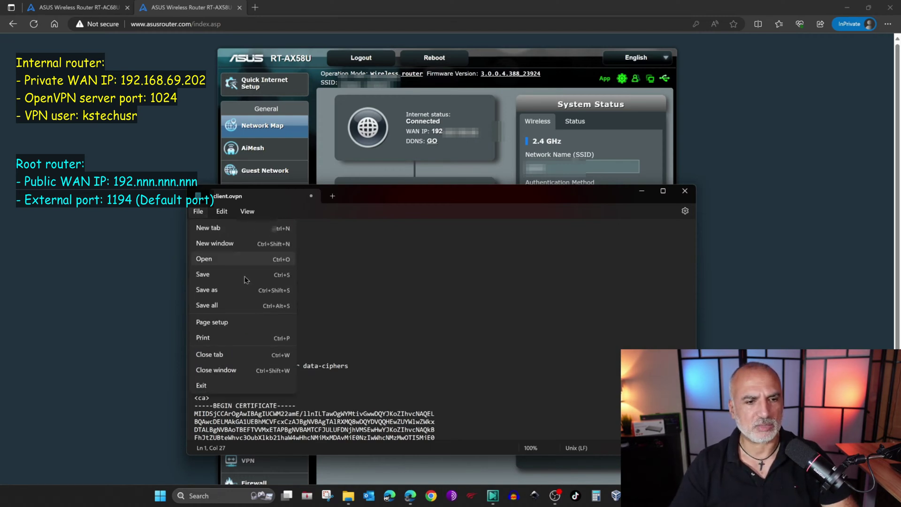
{"action": "left_click", "coordinate": [207, 277]}
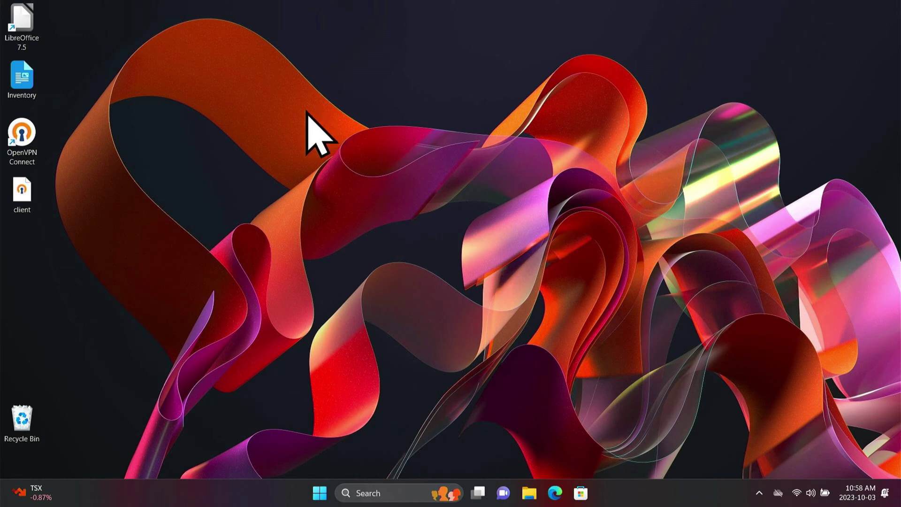
- Launch OpenVPN Connect and import client.ovpn, entering the VPN username
{"action": "double_click", "coordinate": [25, 137]}
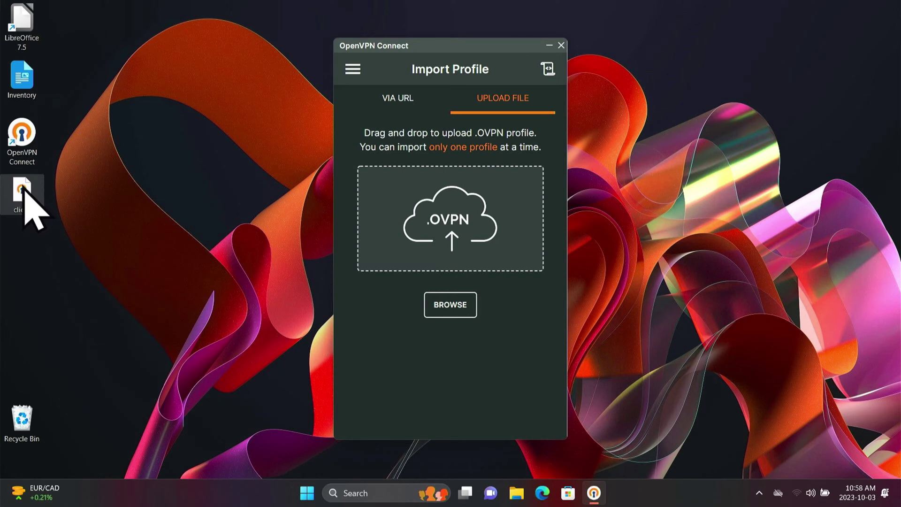
{"action": "left_click_drag", "start_coordinate": [22, 188], "coordinate": [457, 210]}
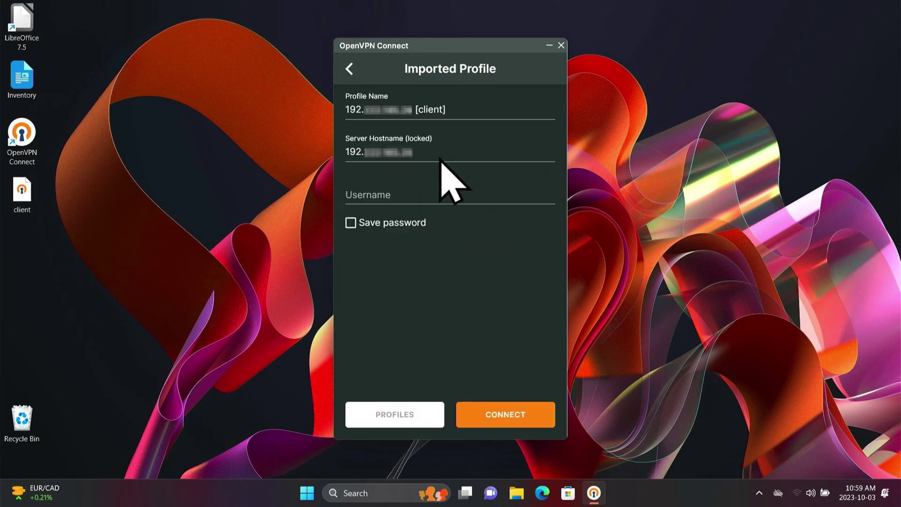
{"action": "left_click", "coordinate": [415, 193]}
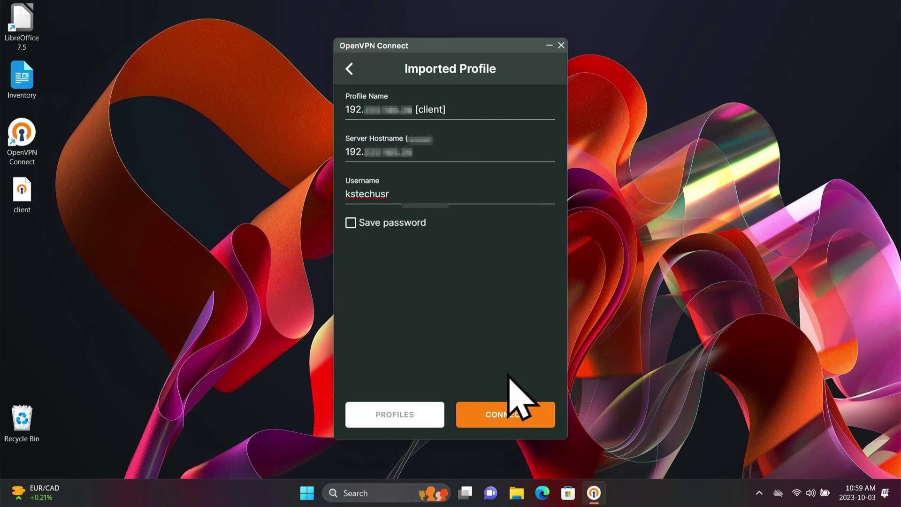
- Connect the imported profile using the VPN account password
{"action": "left_click", "coordinate": [520, 410]}
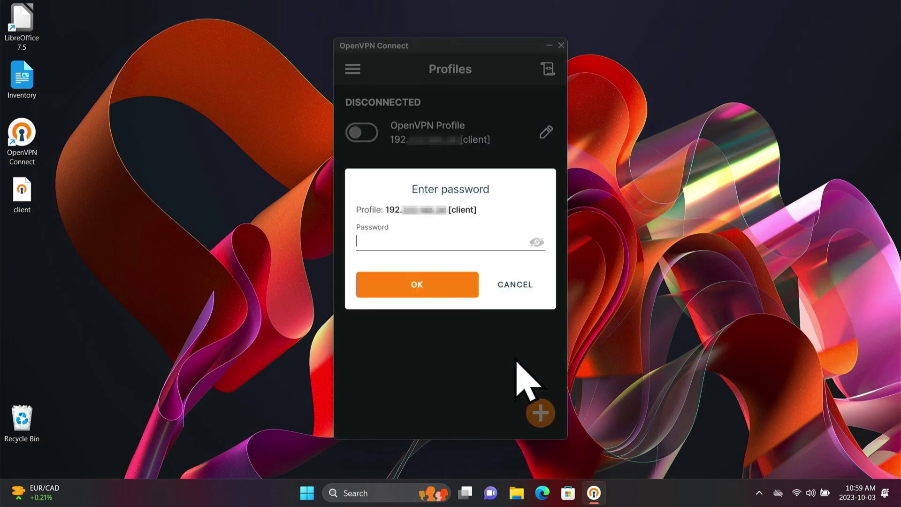
{"action": "type", "text": "************"}
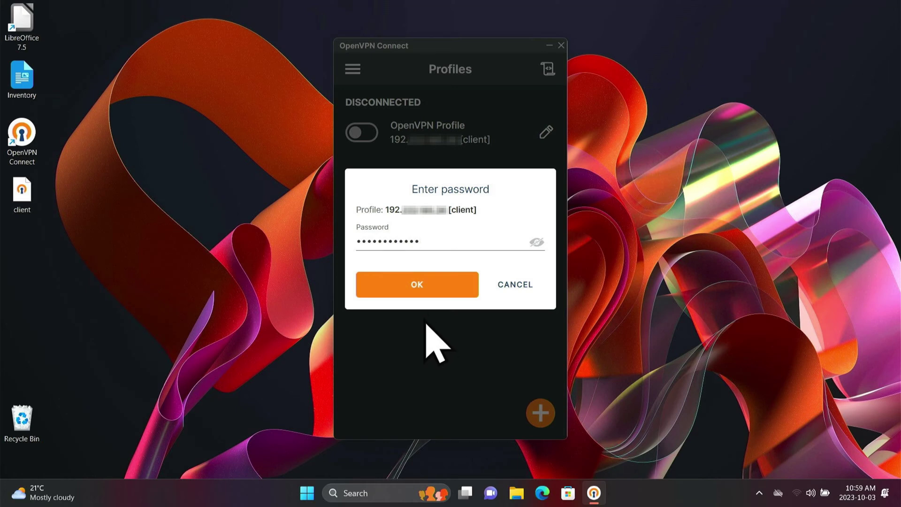
{"action": "left_click", "coordinate": [414, 290]}
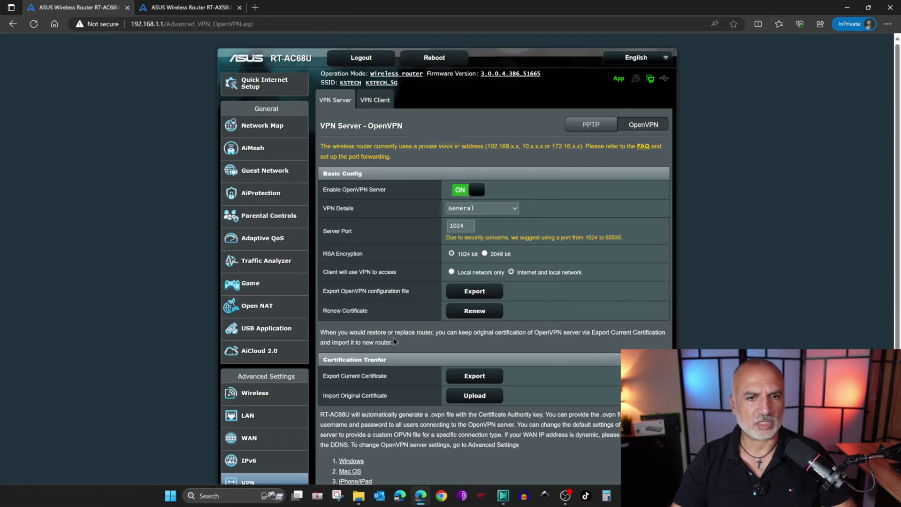
{"action": "scroll", "coordinate": [376, 329], "scroll_direction": "down", "scroll_amount": 4}
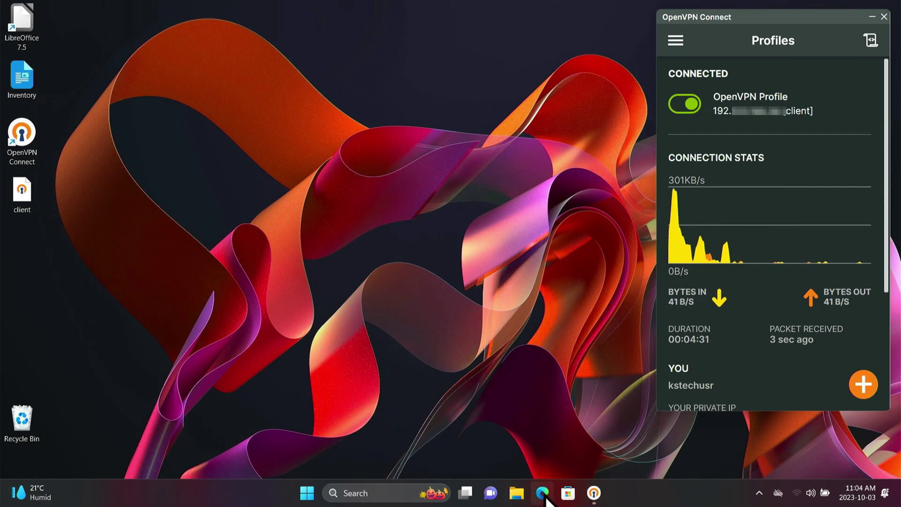
- Load the RT-AC68U sign-in page at 192.168.1.1 in a new Edge window beside OpenVPN Connect
{"action": "right_click", "coordinate": [543, 494]}
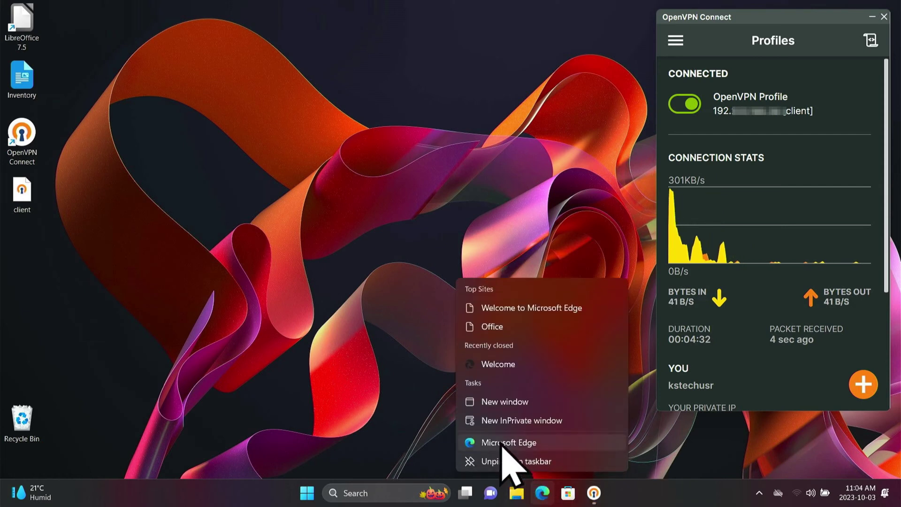
{"action": "left_click", "coordinate": [504, 458]}
{"action": "type", "text": "192"}
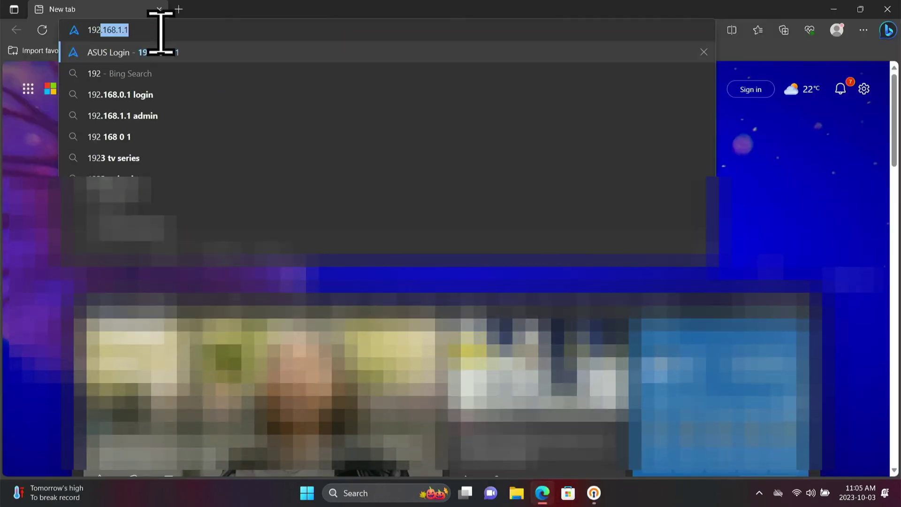
{"action": "type", "text": ".168"}
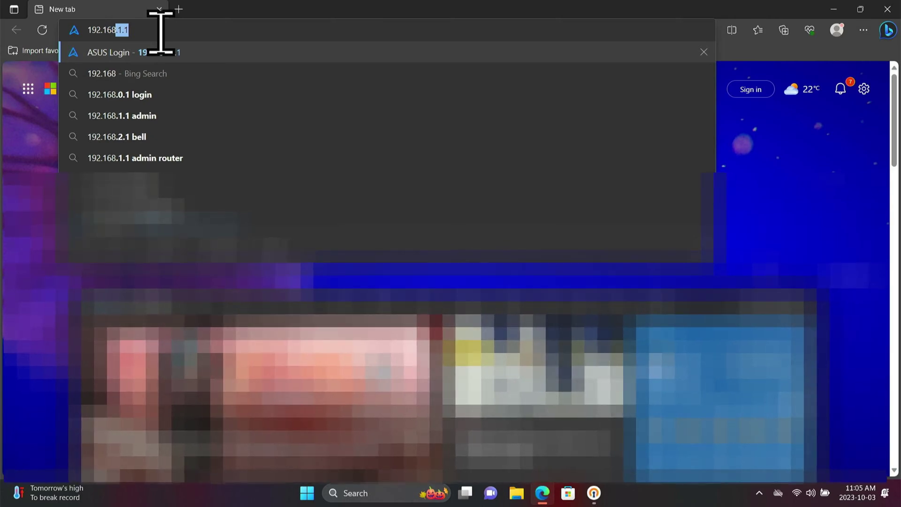
{"action": "type", "text": ".1.1"}
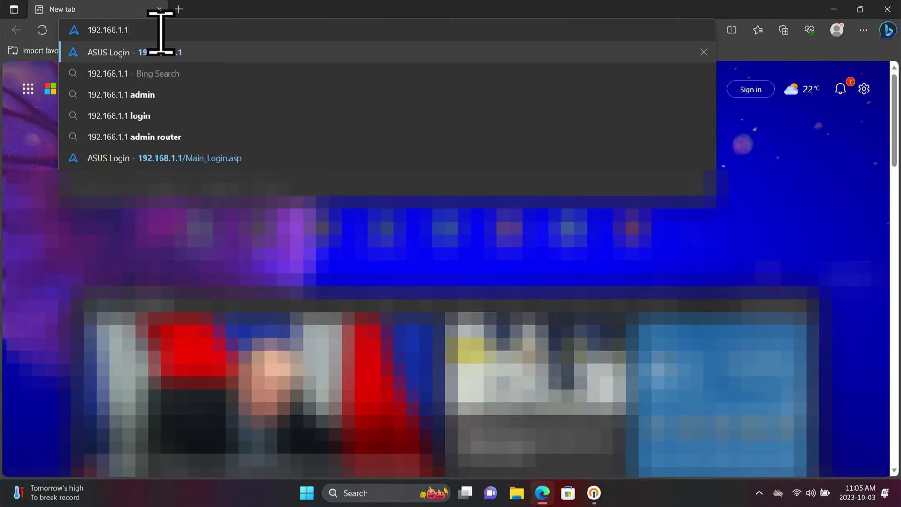
{"action": "key", "text": "Return"}
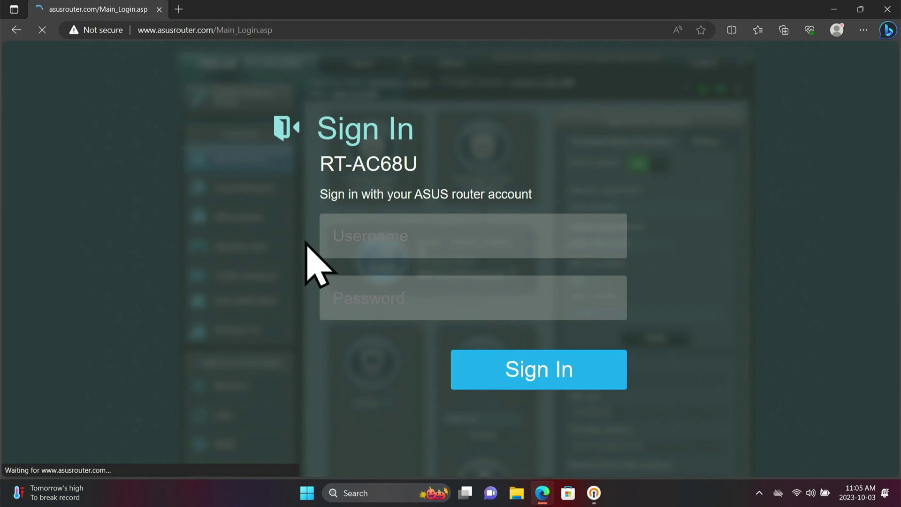
{"action": "left_click", "coordinate": [376, 226]}
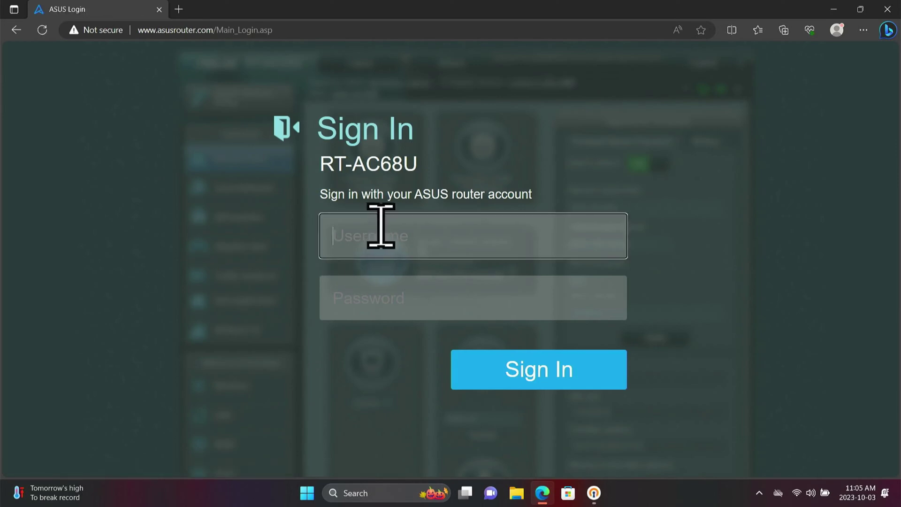
{"action": "left_click", "coordinate": [861, 9]}
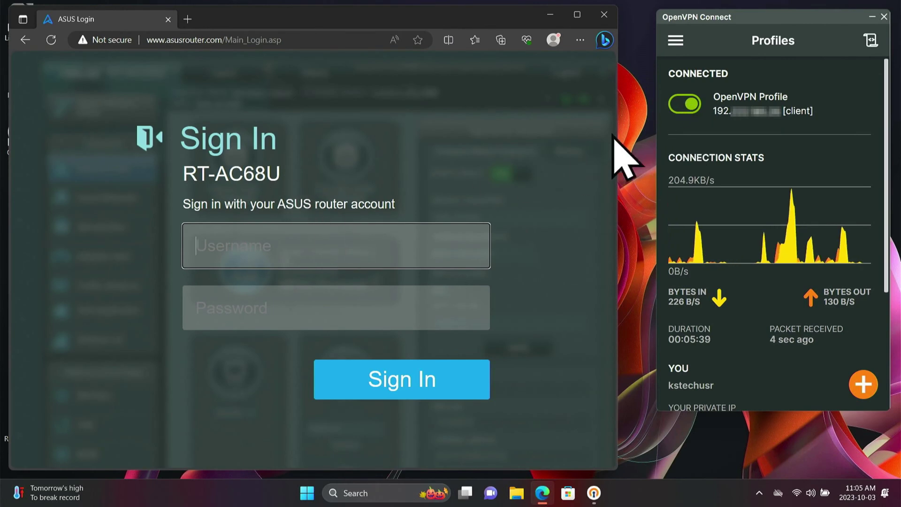
- Disconnect the VPN profile in OpenVPN Connect and reload the router sign-in page
{"action": "left_click", "coordinate": [693, 108]}
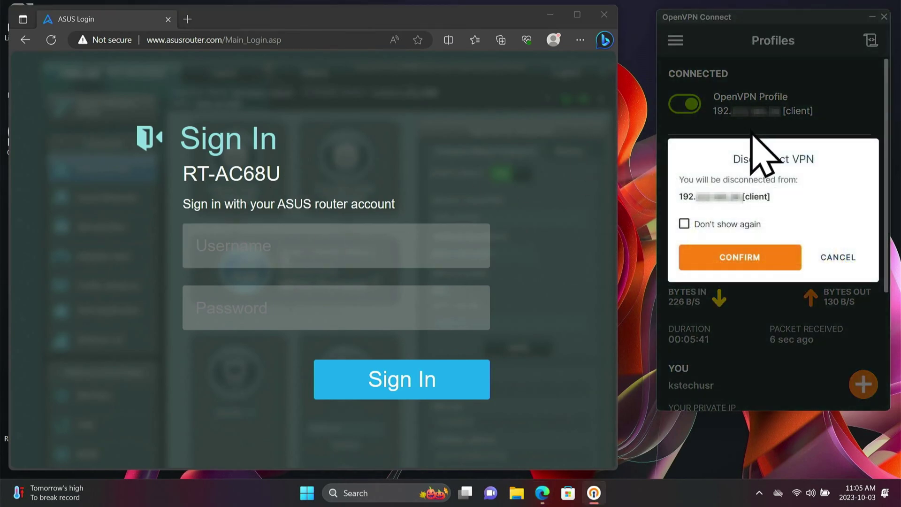
{"action": "left_click", "coordinate": [746, 260]}
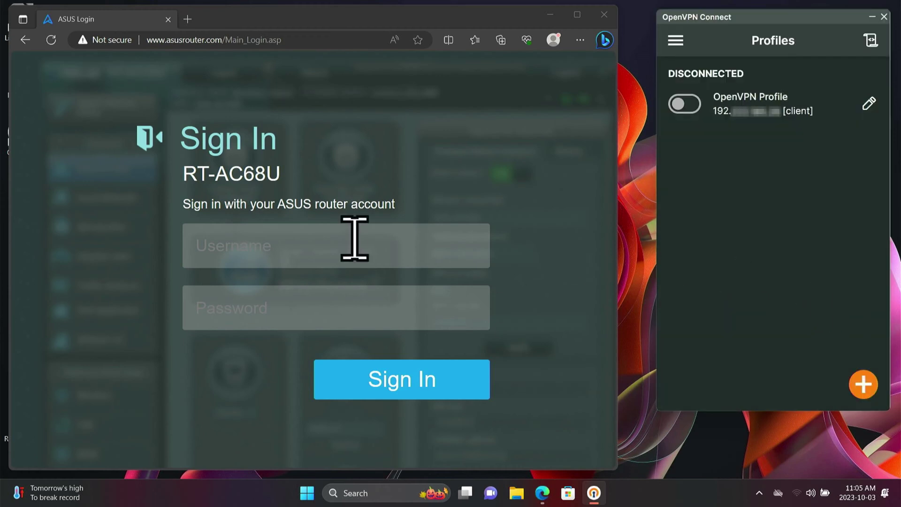
{"action": "left_click", "coordinate": [51, 41]}
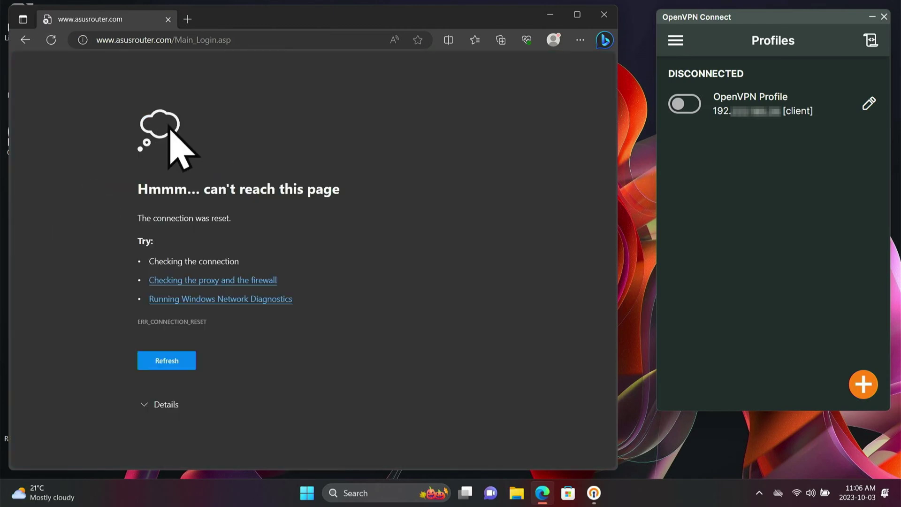
- Retry 192.168.1.1 in Edge, which now fails with a can't reach this page error
{"action": "left_click", "coordinate": [255, 40]}
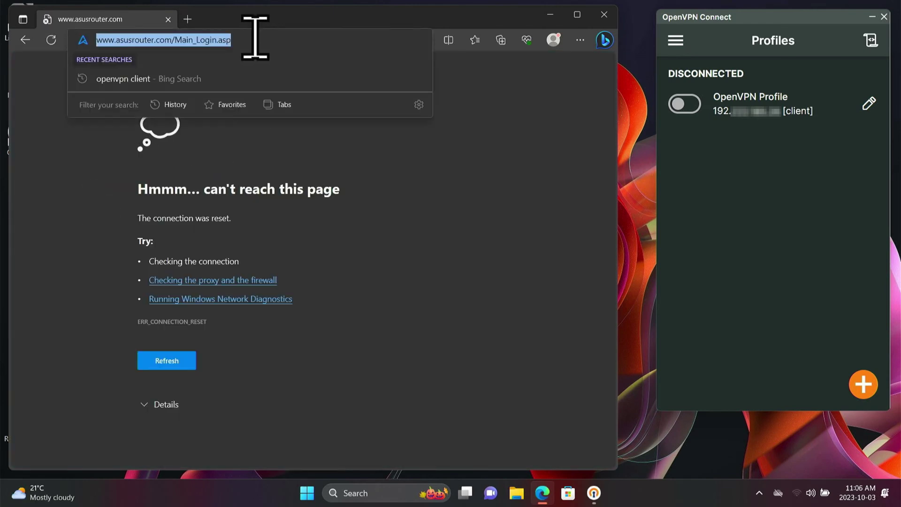
{"action": "type", "text": "192.1"}
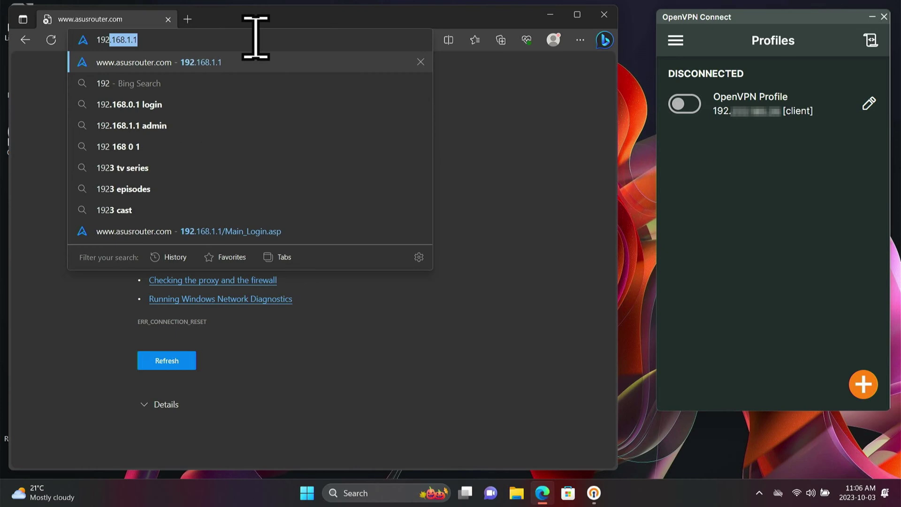
{"action": "type", "text": "68.1.1"}
{"action": "key", "text": "Return"}
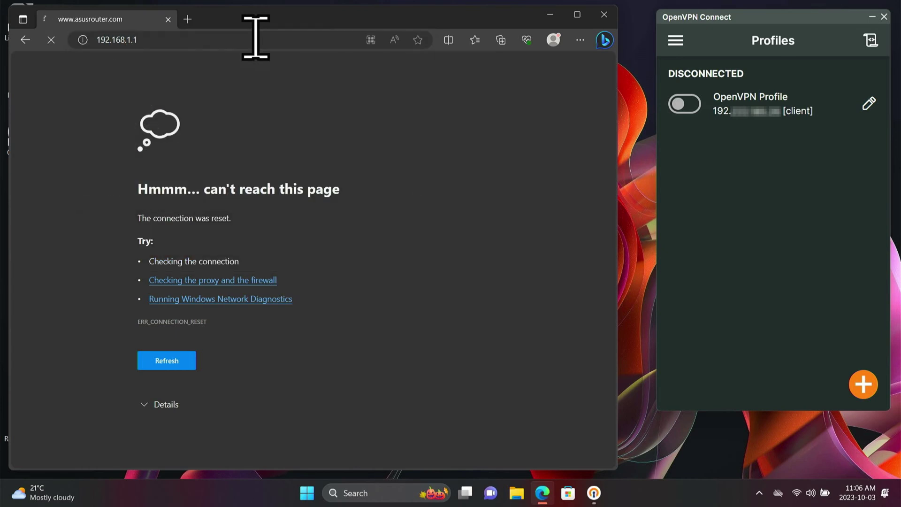